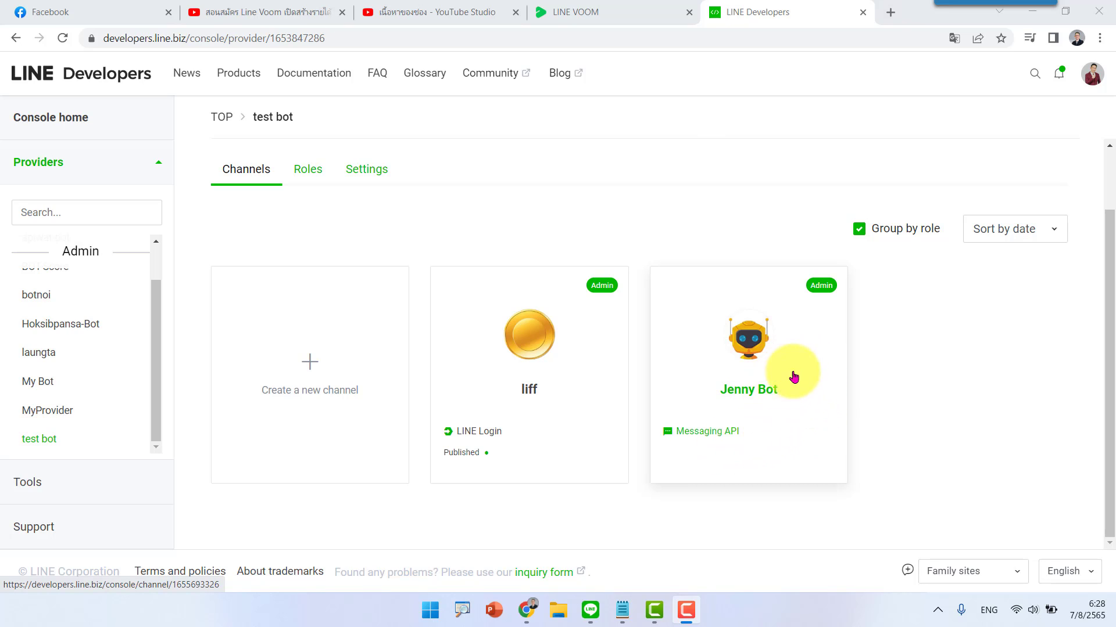
# Step: Request deletion of the Jenny Bot channel from its Basic settings and continue to LINE Official Account Manager
pyautogui.click(777, 386)
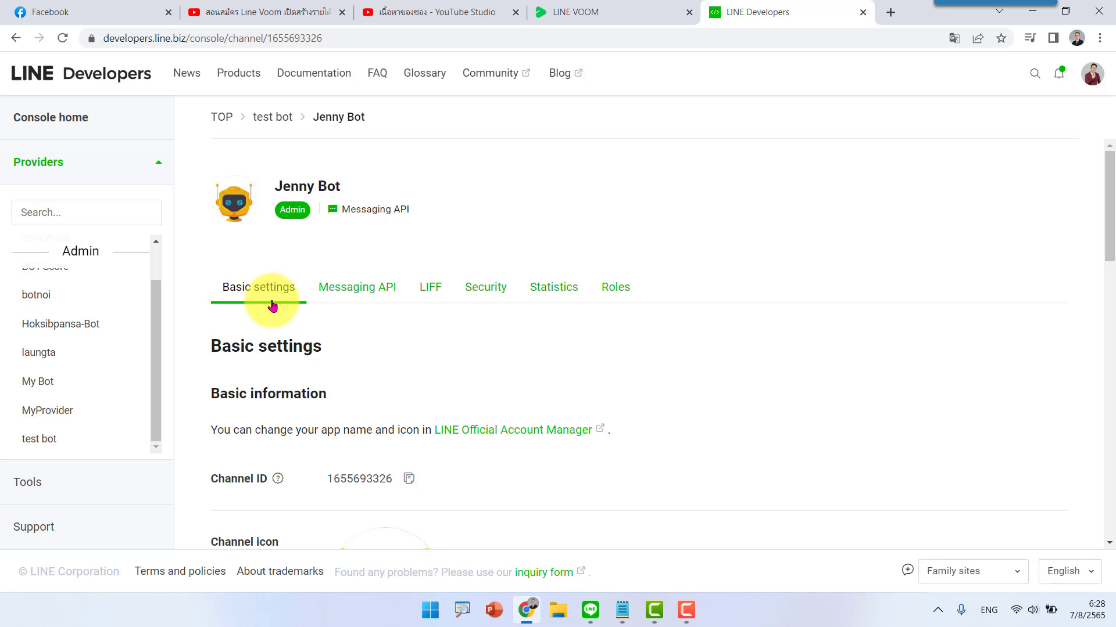
pyautogui.scroll(-2, 380, 316)
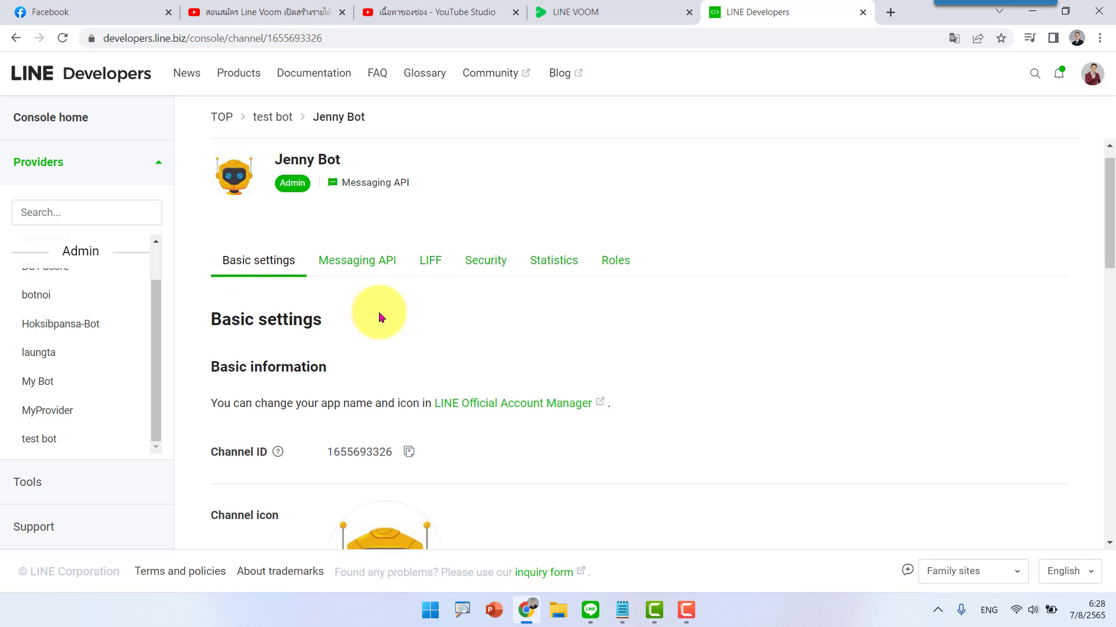
pyautogui.scroll(-4, 380, 316)
pyautogui.scroll(-3, 380, 316)
pyautogui.scroll(-2, 381, 317)
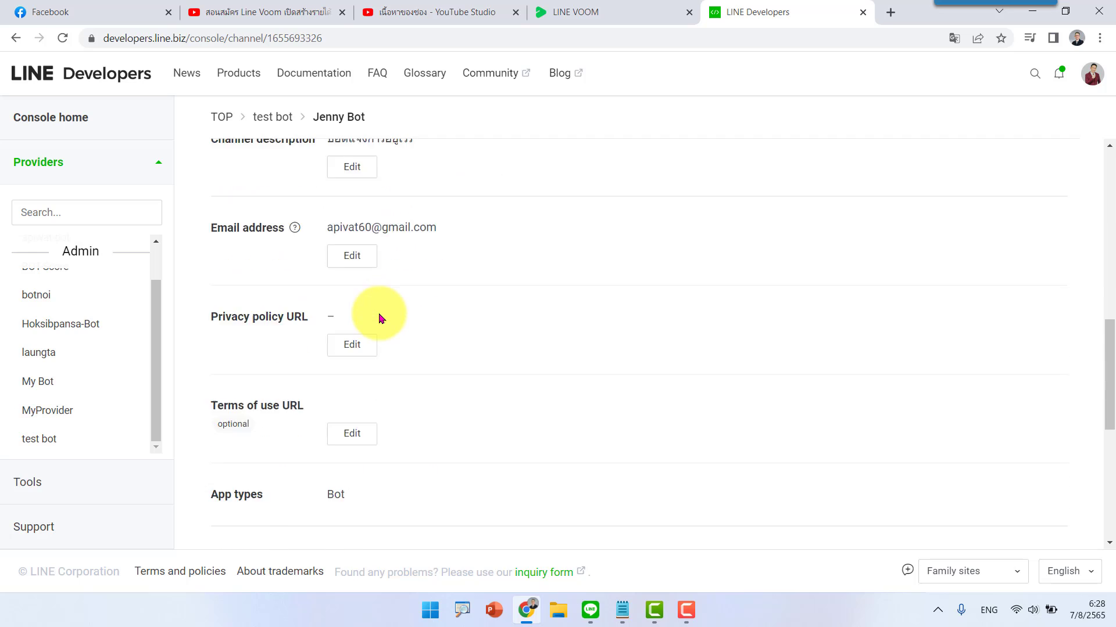
pyautogui.scroll(-4, 380, 317)
pyautogui.scroll(-3, 380, 316)
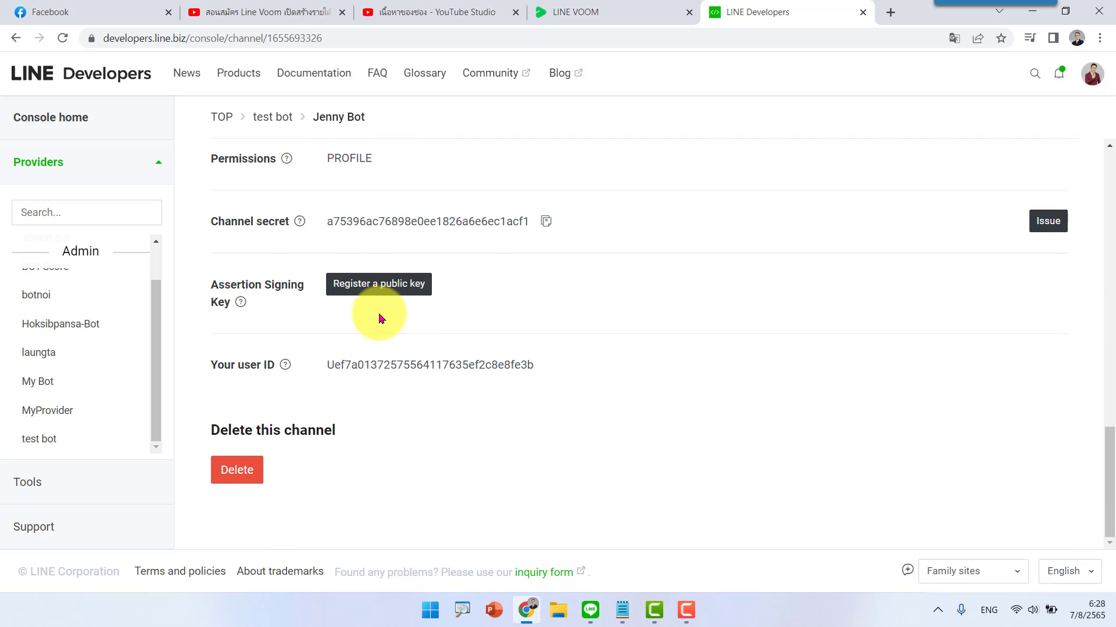
pyautogui.click(242, 480)
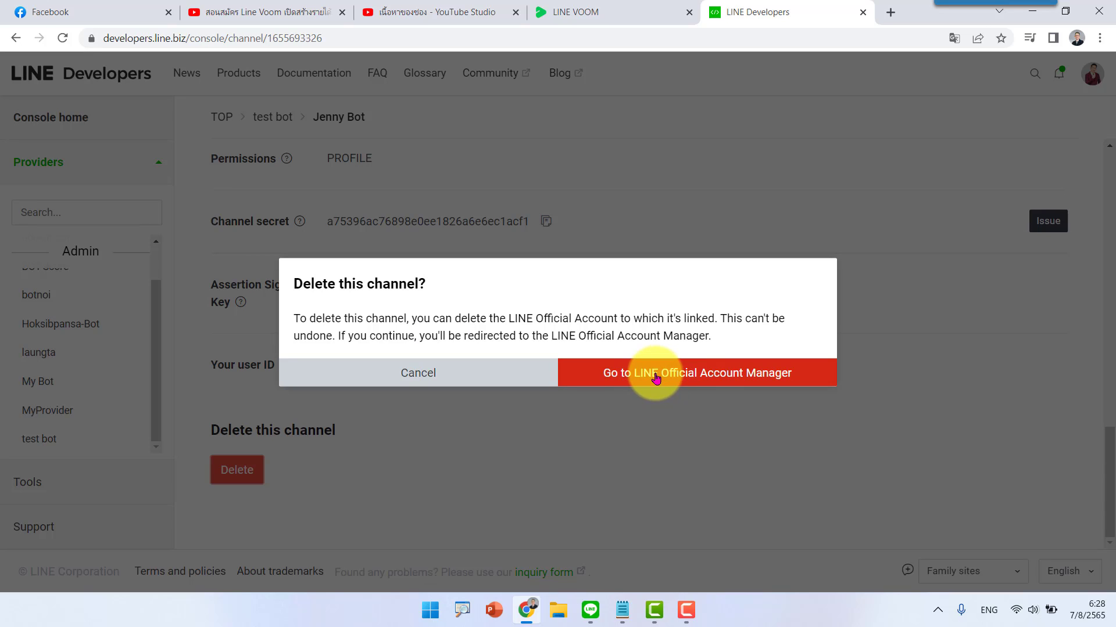
pyautogui.click(661, 376)
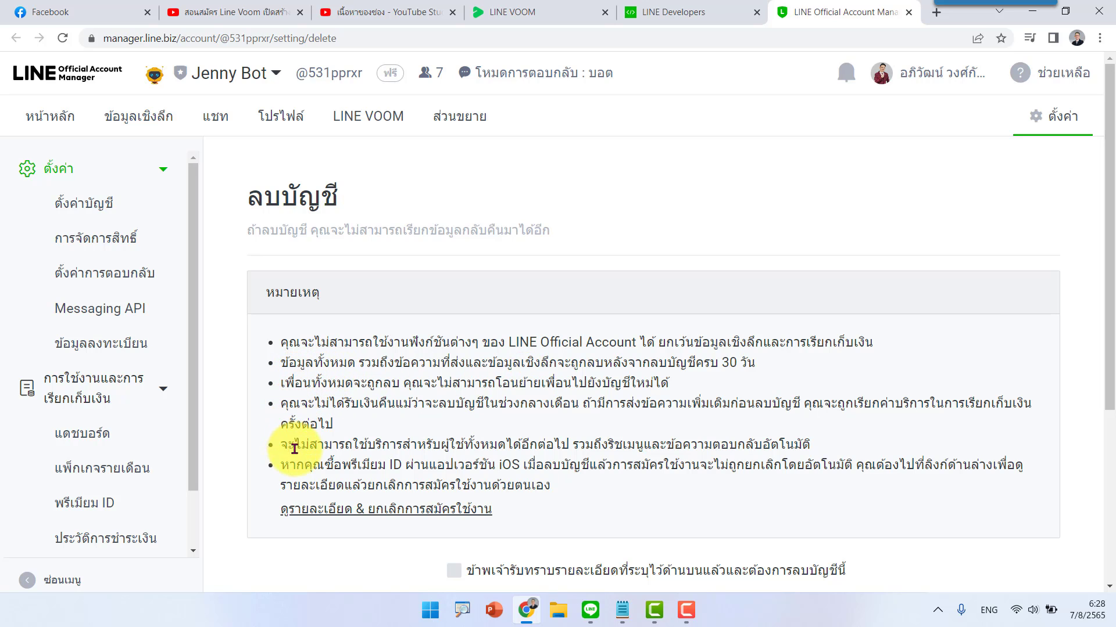
# Step: Agree to the terms, permanently delete the Jenny Bot official account, and close the manager tab
pyautogui.scroll(-2, 717, 398)
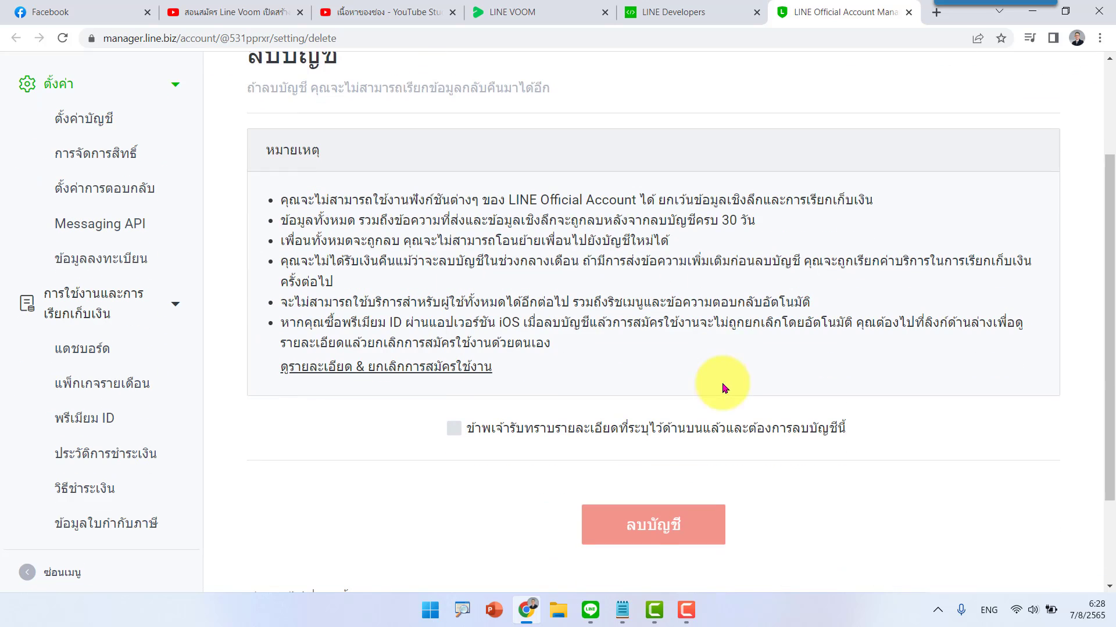
pyautogui.scroll(-2, 723, 341)
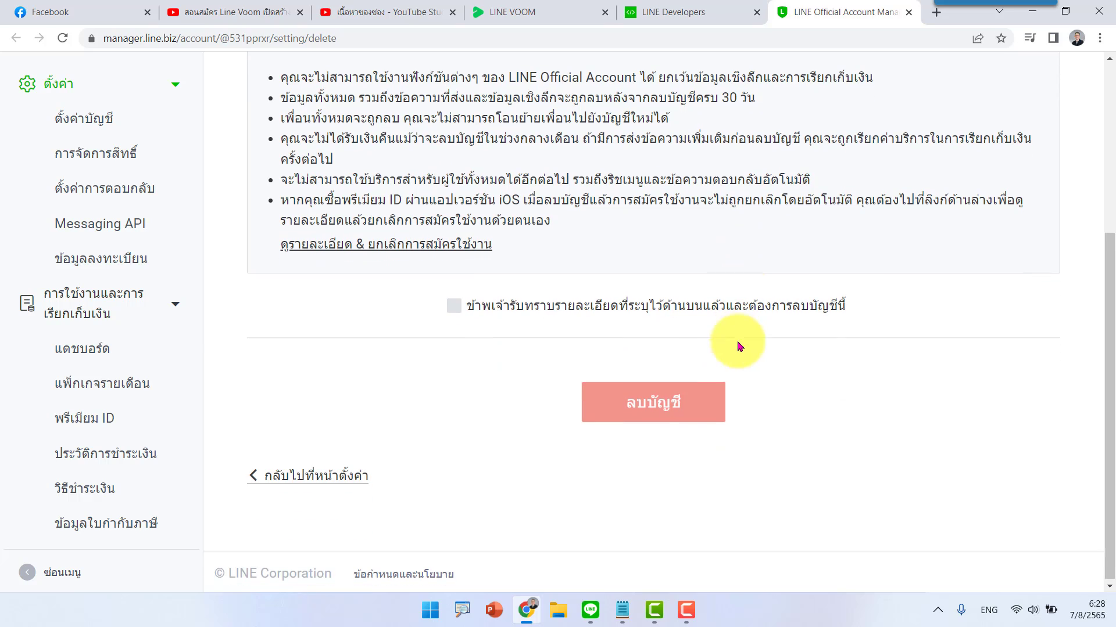
pyautogui.click(455, 309)
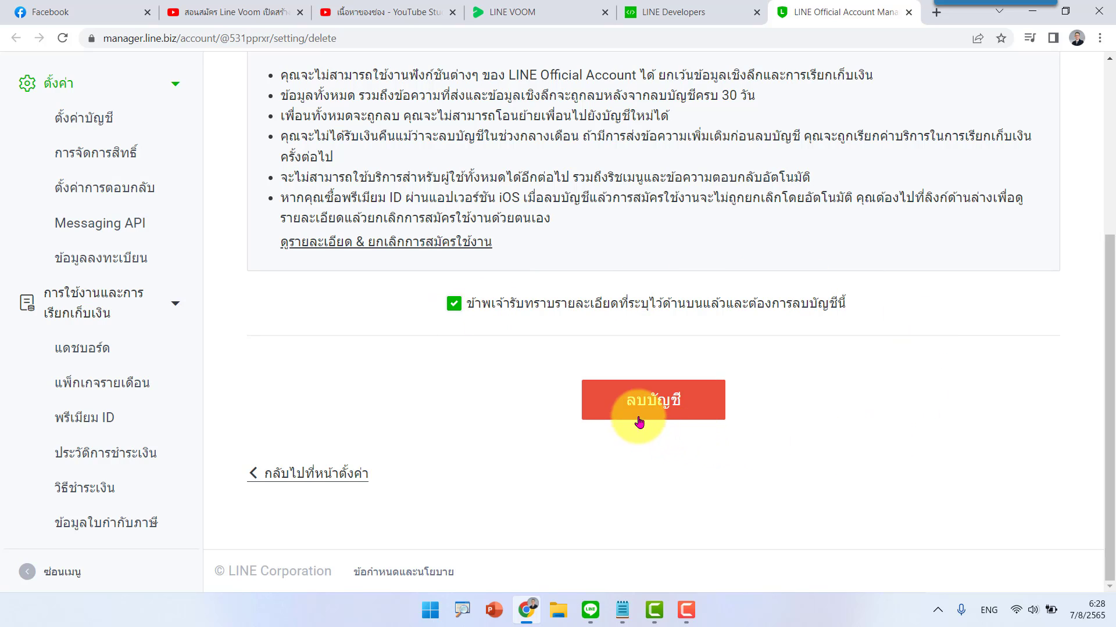
pyautogui.click(658, 412)
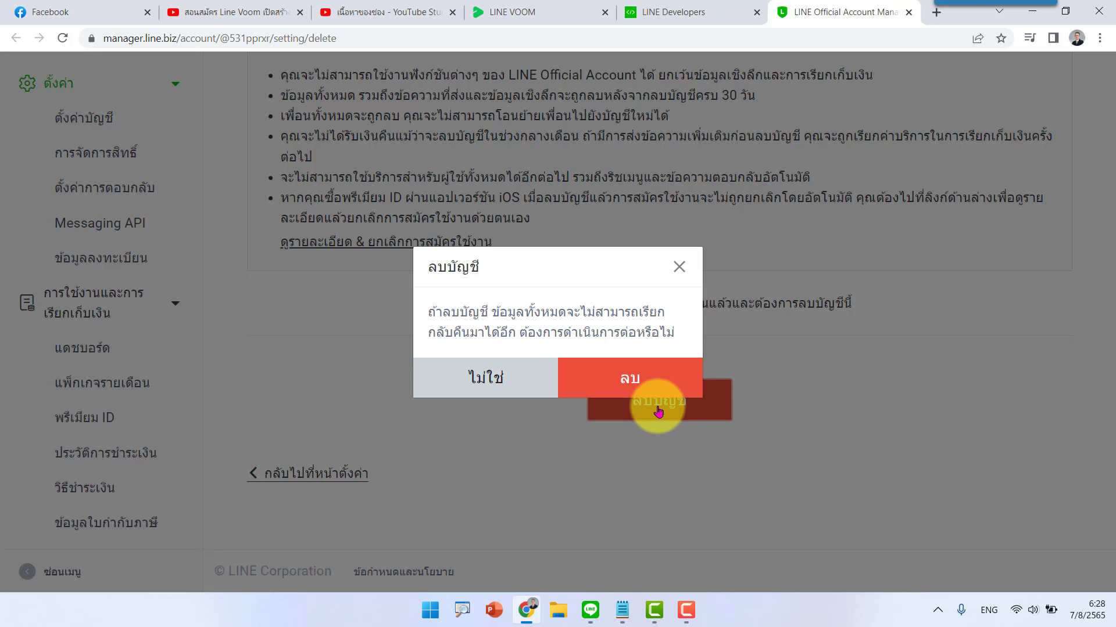
pyautogui.click(648, 381)
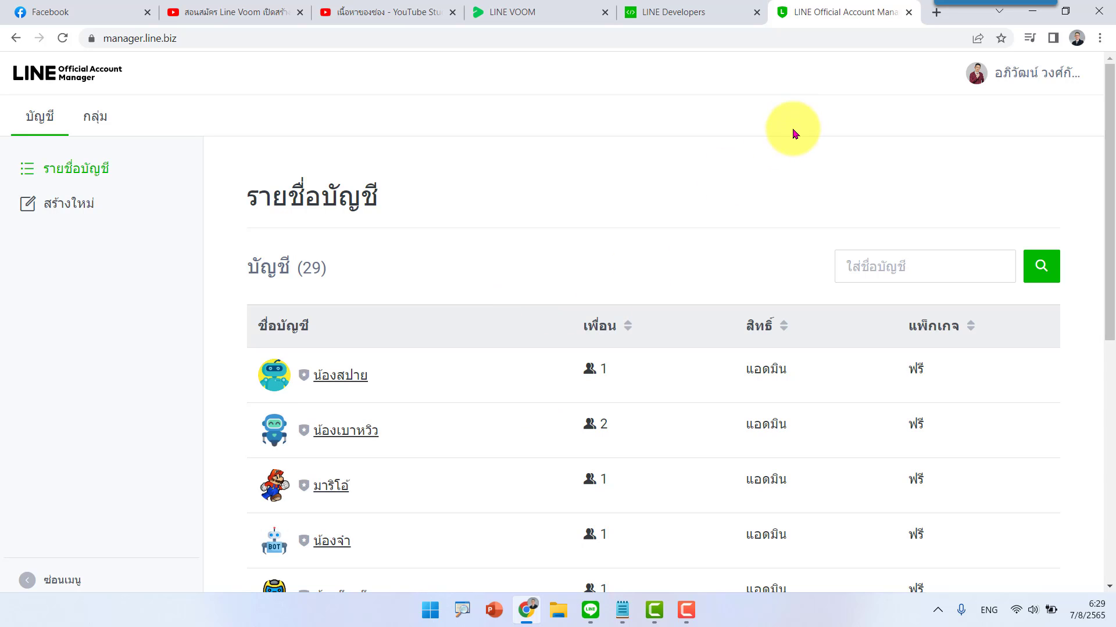
pyautogui.click(909, 16)
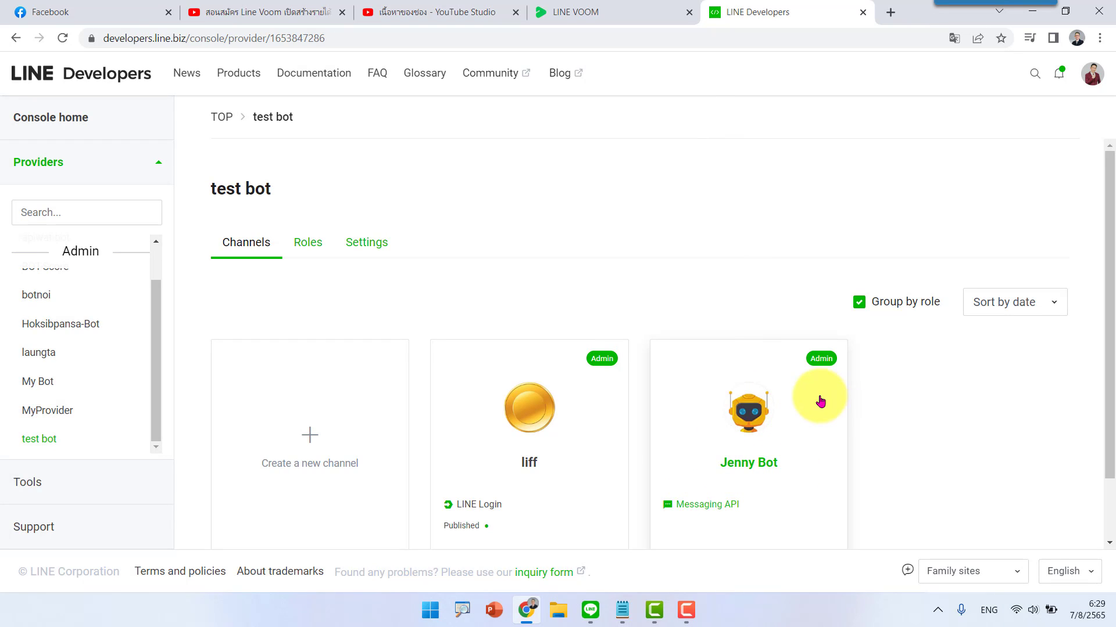
# Step: Reload the channel list, then open the liff channel's Basic settings at its Delete this channel section
pyautogui.click(62, 38)
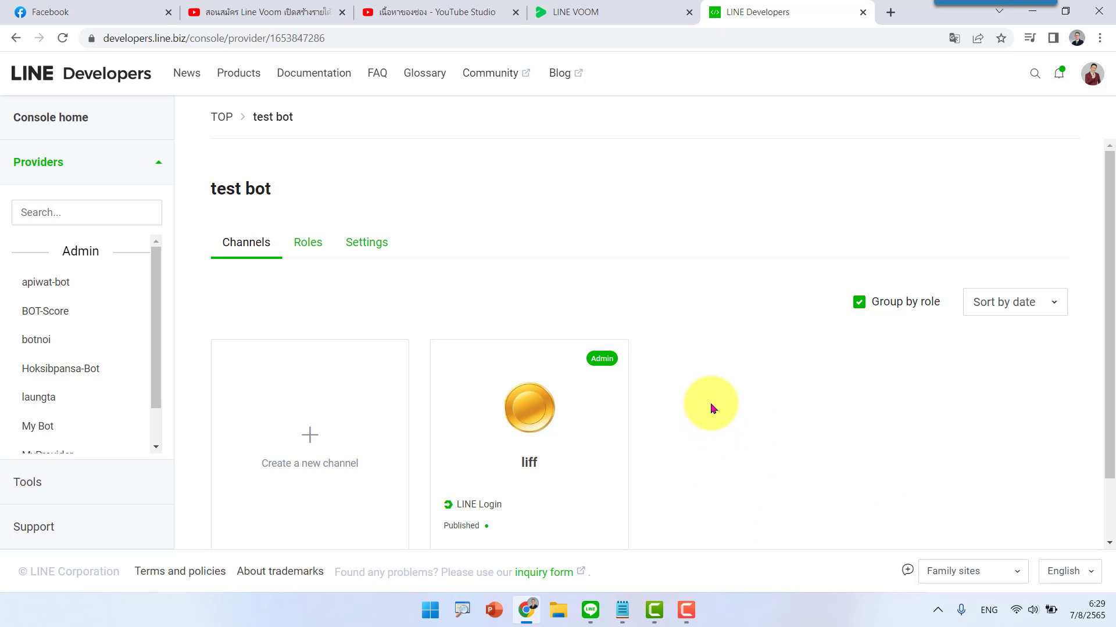
pyautogui.scroll(-1, 713, 409)
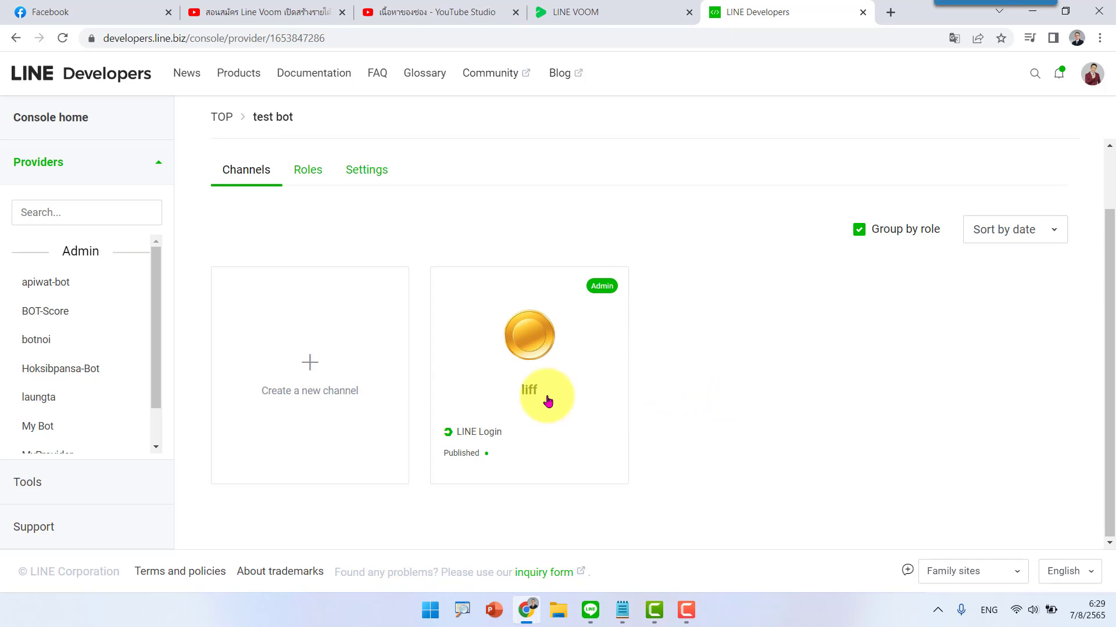
pyautogui.click(532, 365)
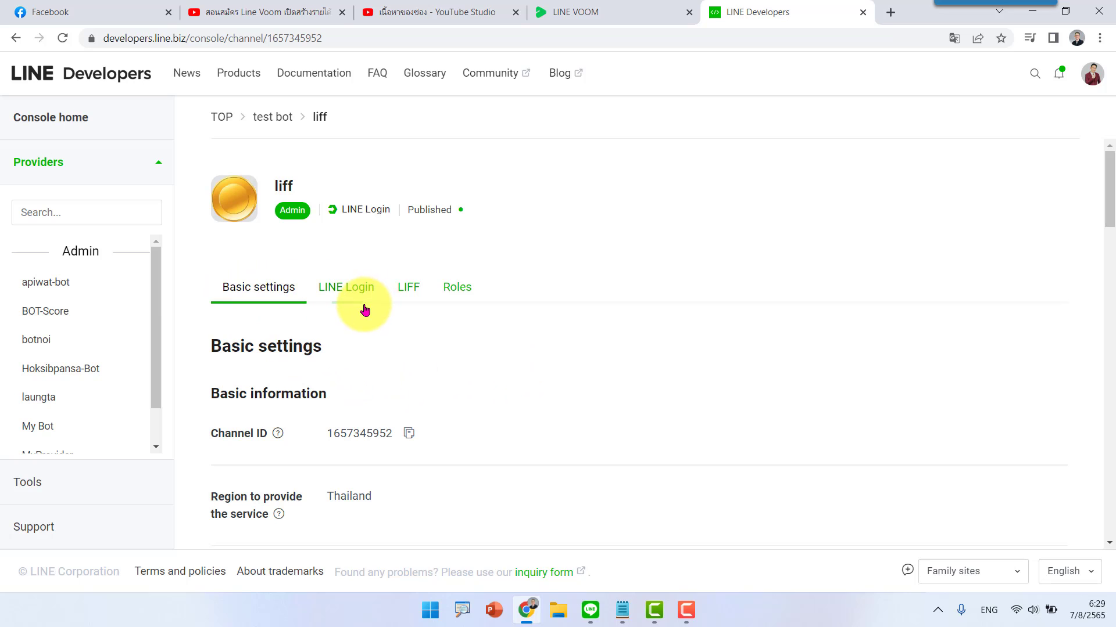
pyautogui.scroll(-2, 363, 308)
pyautogui.scroll(-2, 364, 309)
pyautogui.scroll(-3, 364, 309)
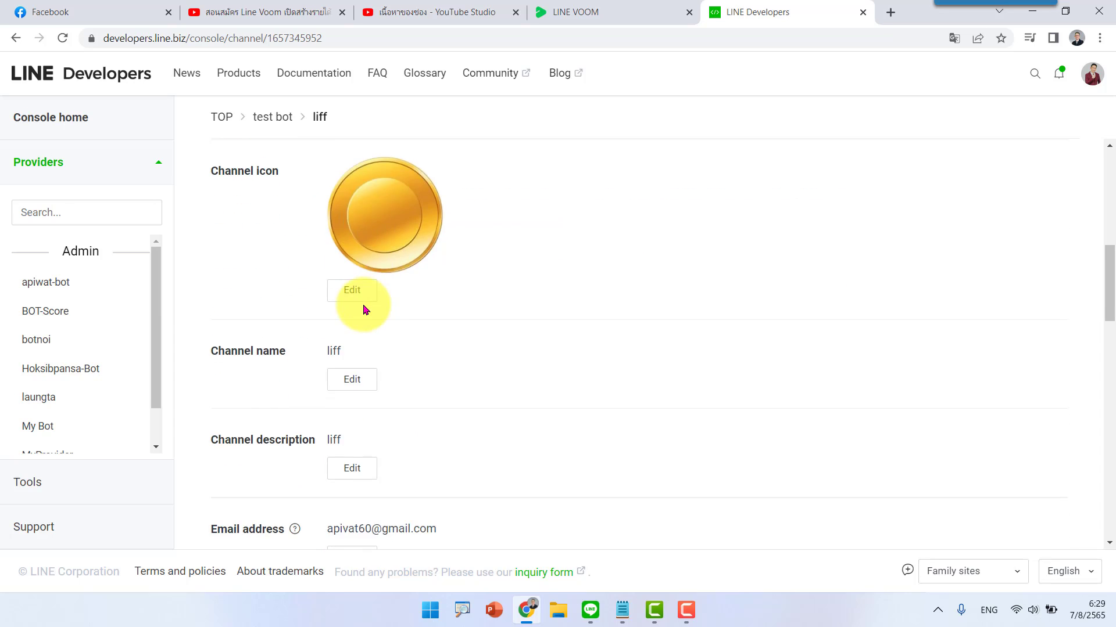
pyautogui.scroll(-4, 364, 309)
pyautogui.scroll(-4, 364, 309)
pyautogui.scroll(-3, 364, 309)
pyautogui.scroll(-3, 365, 309)
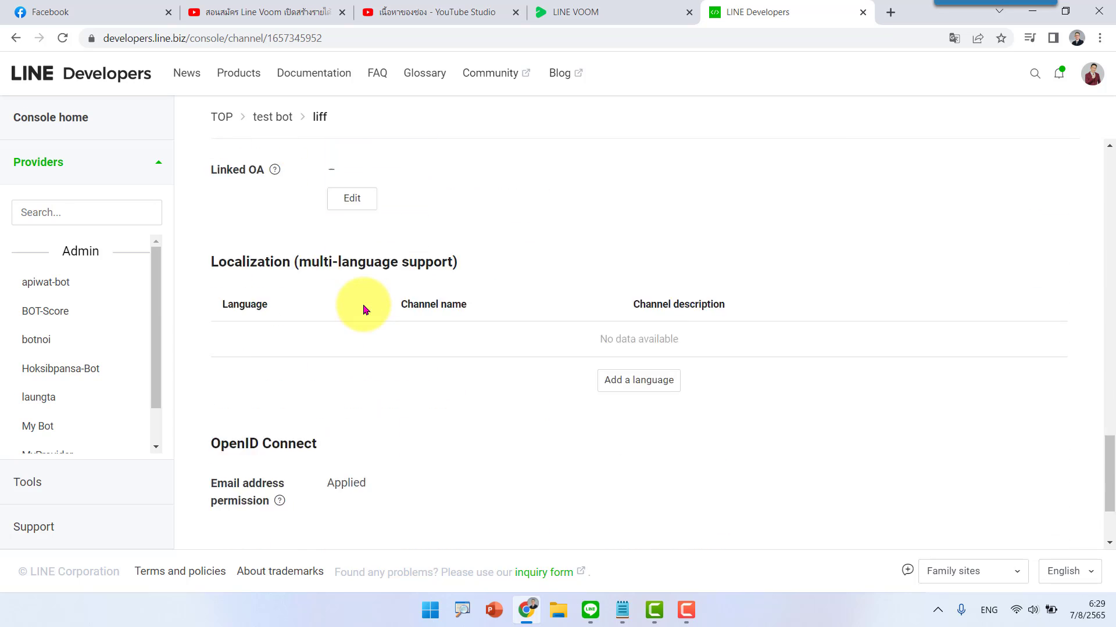
pyautogui.scroll(-2, 364, 309)
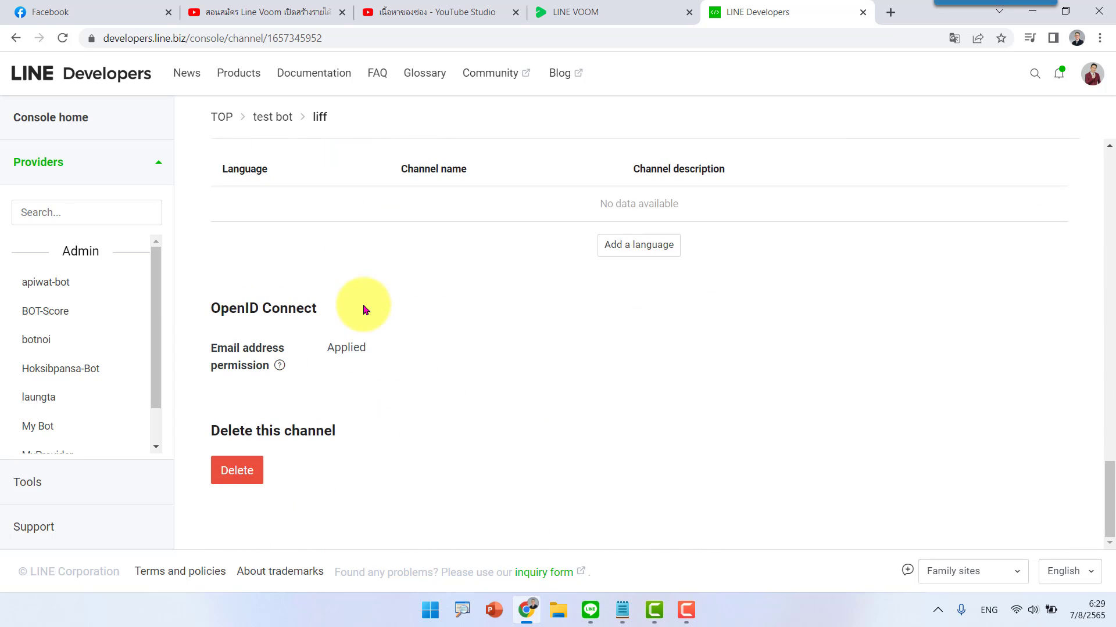
# Step: Delete the liff channel, confirming with its channel ID and the agreement checkbox
pyautogui.click(236, 473)
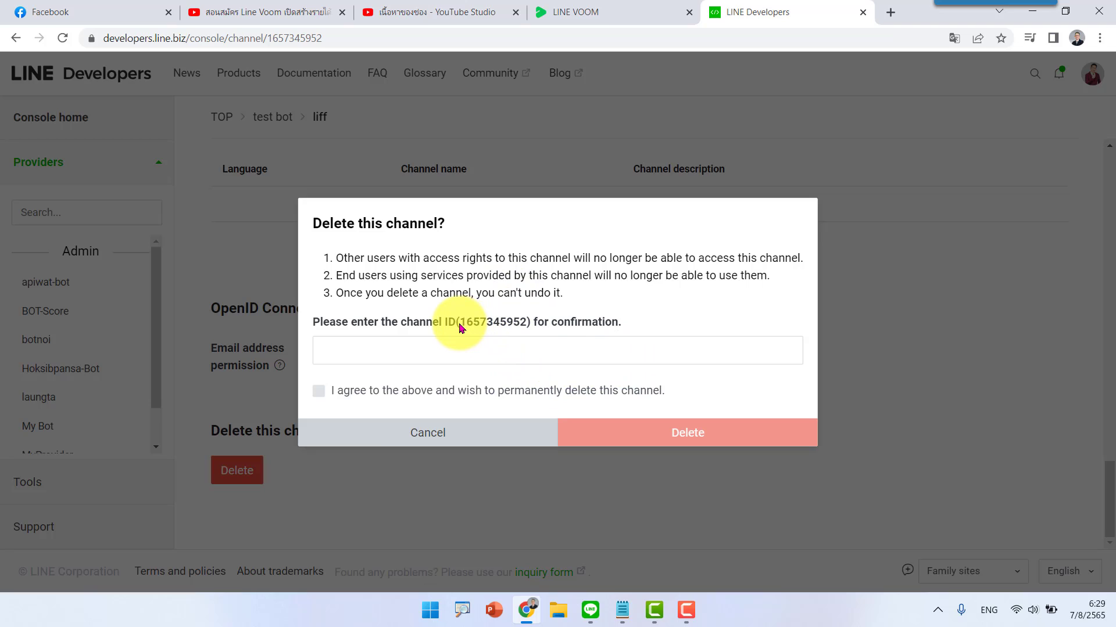
pyautogui.moveTo(469, 327); pyautogui.dragTo(498, 325)
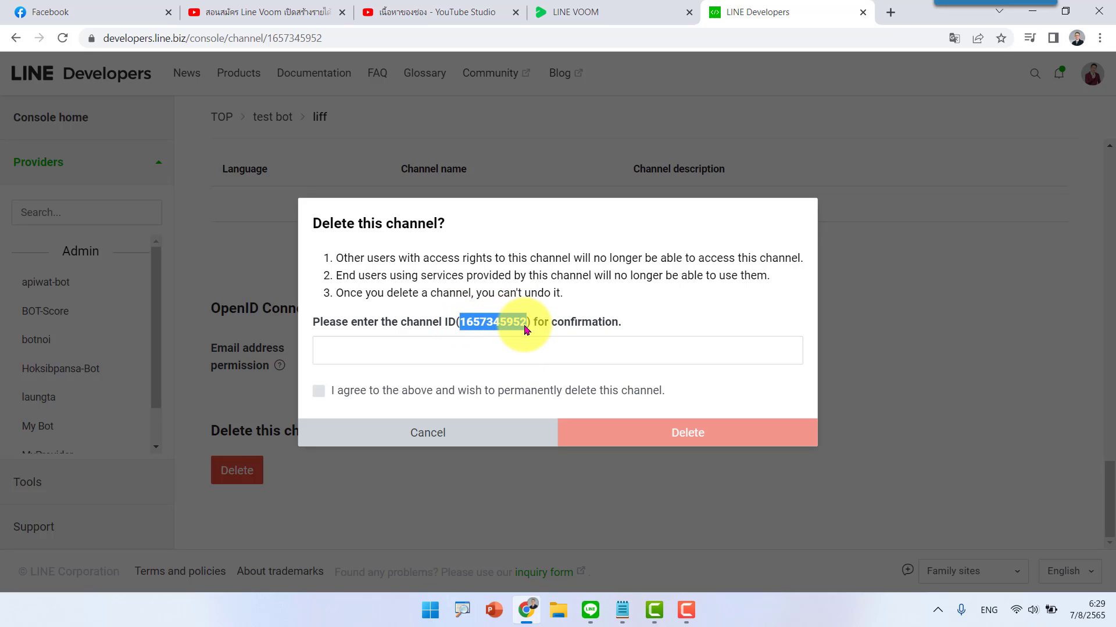
pyautogui.click(390, 355)
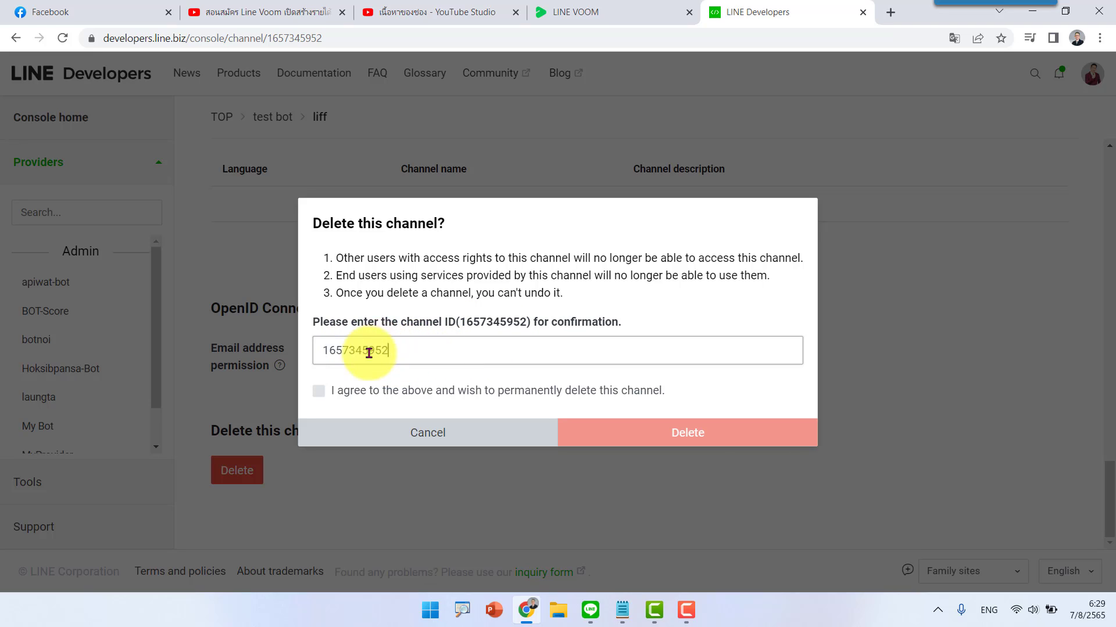
pyautogui.click(319, 391)
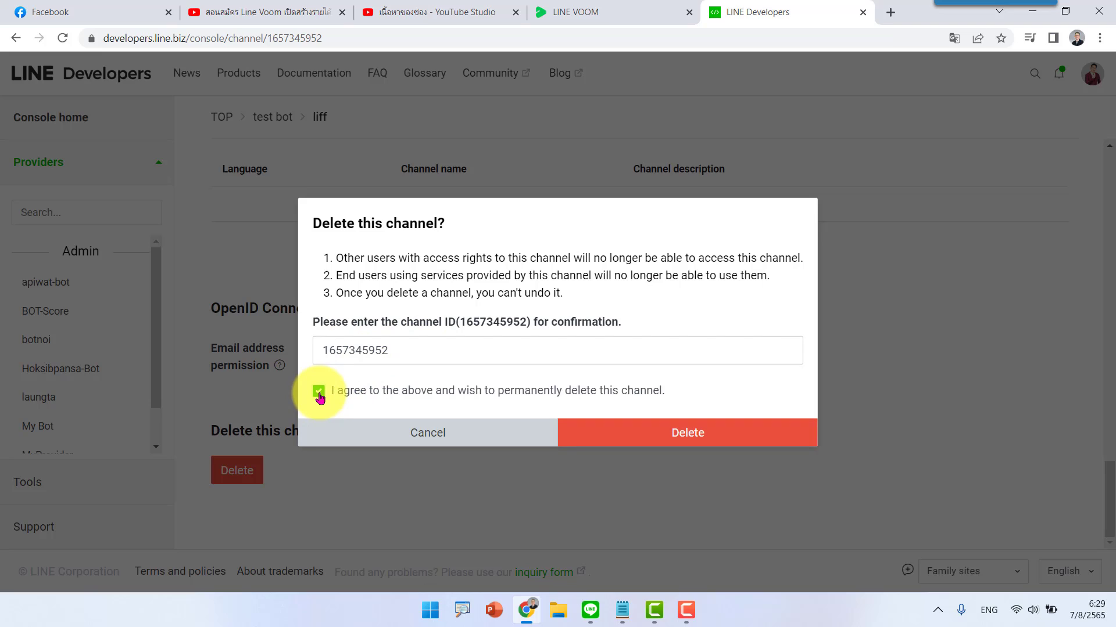
pyautogui.click(619, 440)
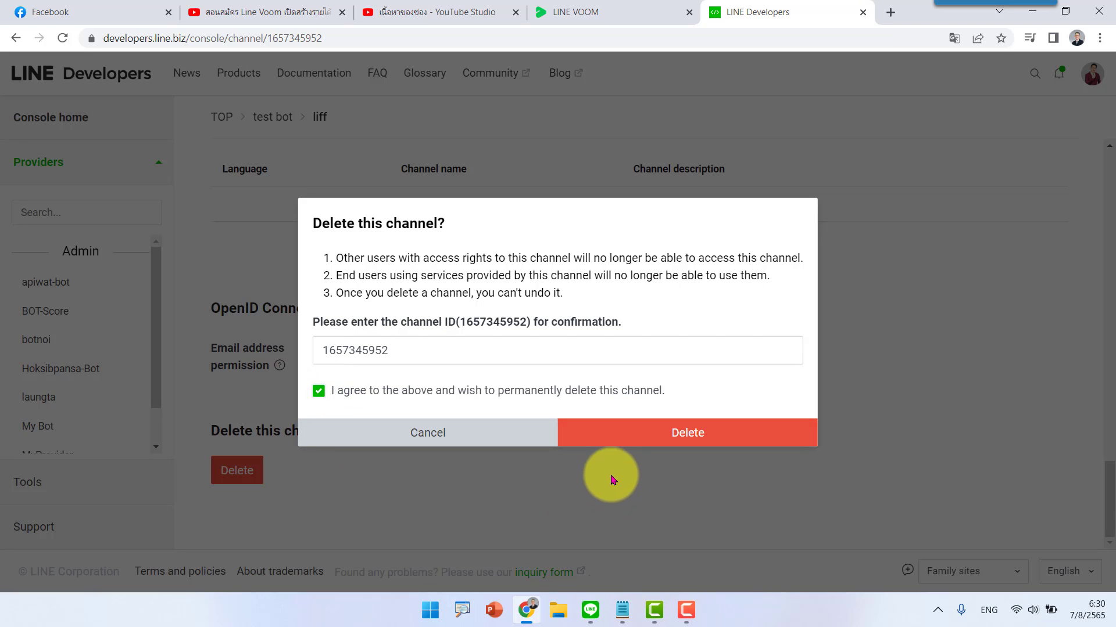
pyautogui.click(633, 437)
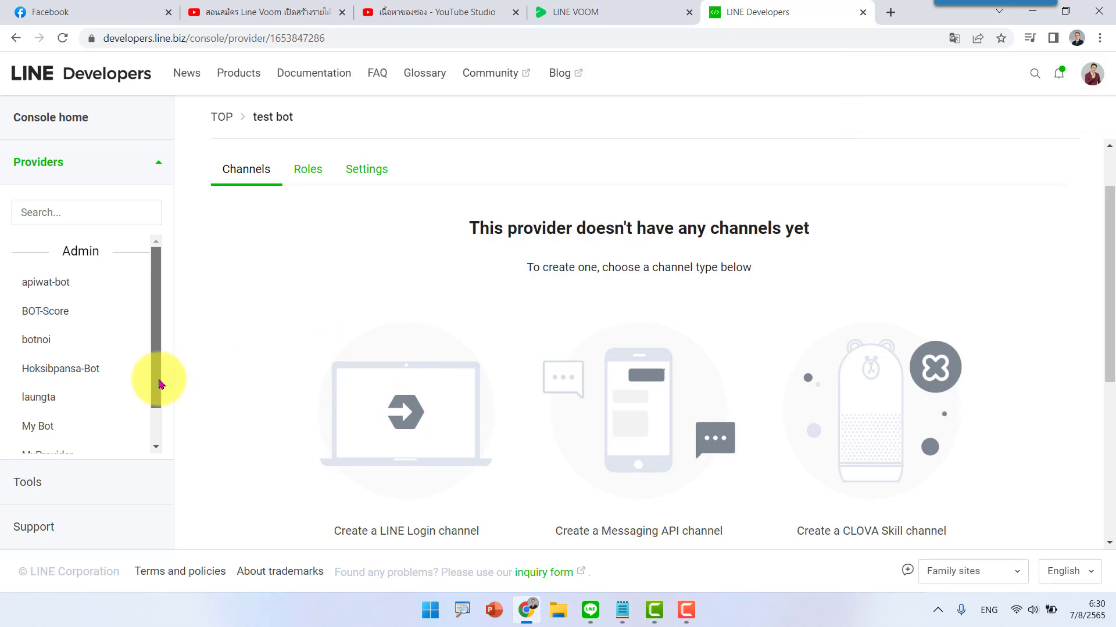
pyautogui.scroll(-2, 158, 407)
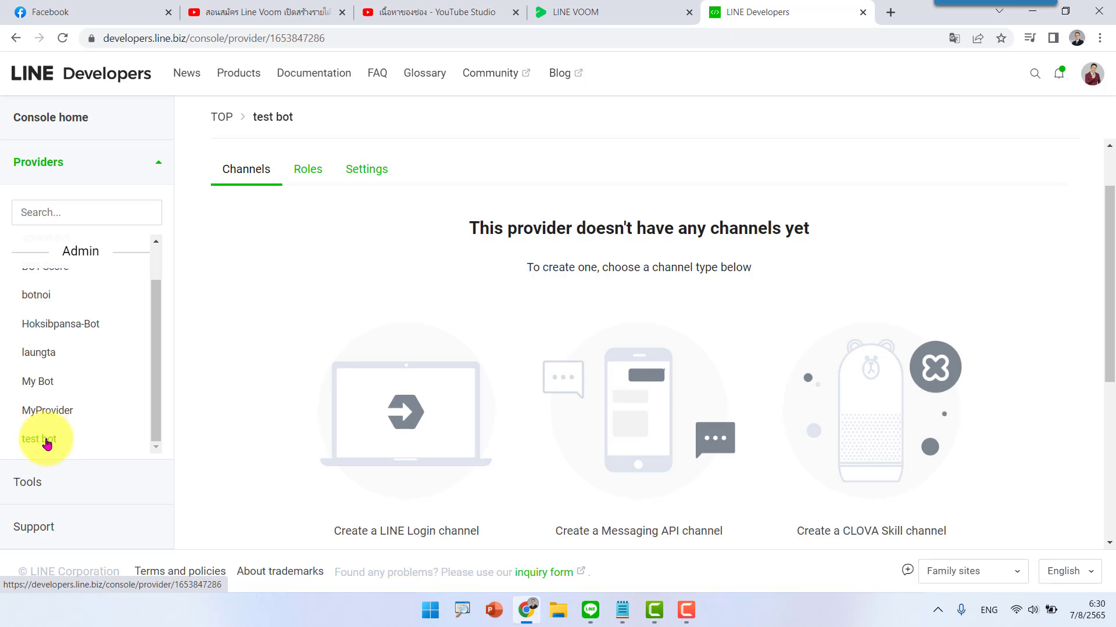
pyautogui.scroll(-5, 300, 350)
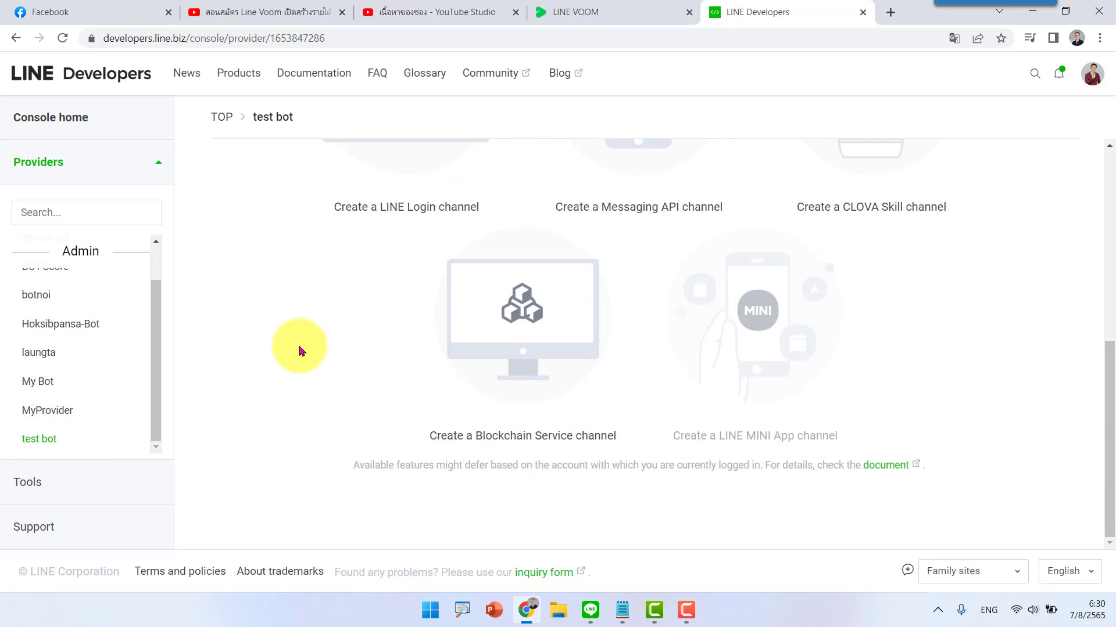
pyautogui.scroll(5, 299, 350)
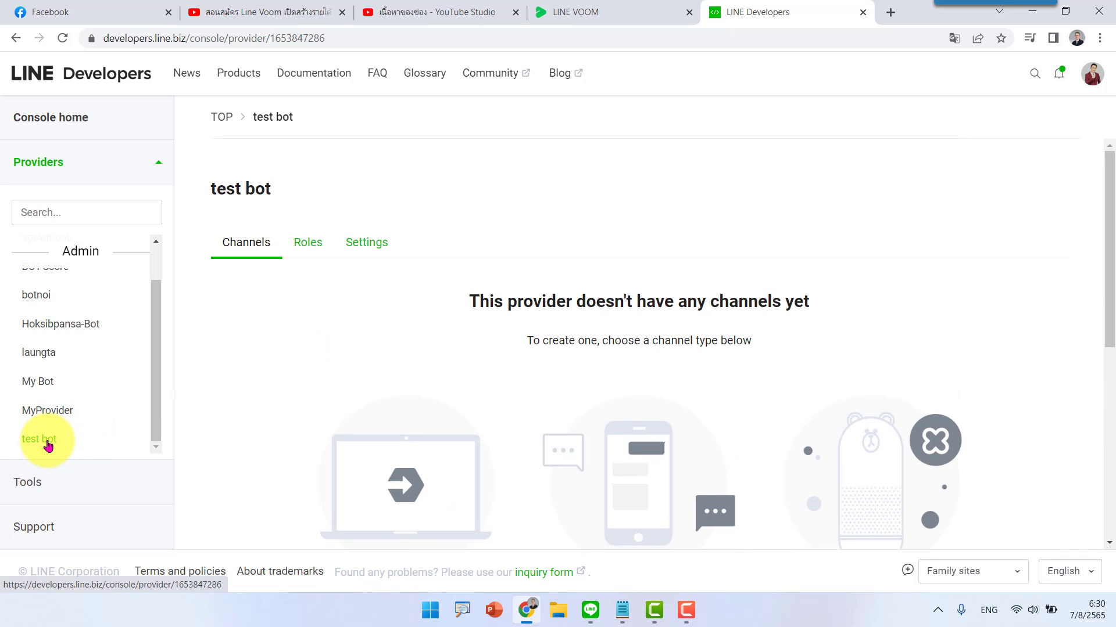
# Step: From its Settings, delete the test bot provider, confirming with the agreement and the pasted provider ID
pyautogui.click(370, 247)
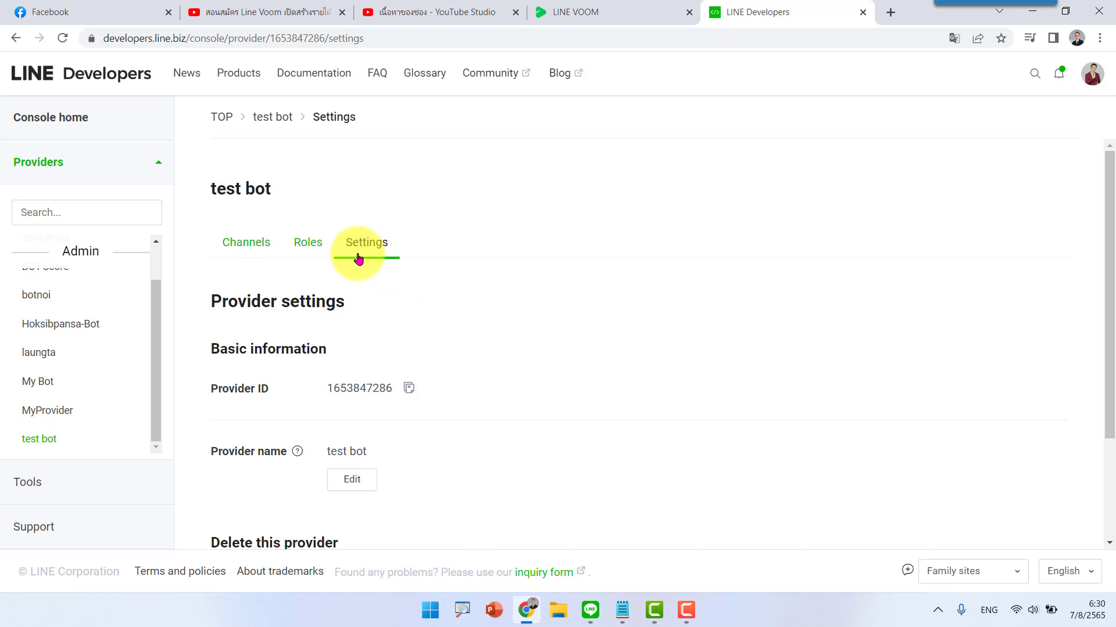
pyautogui.scroll(-3, 441, 294)
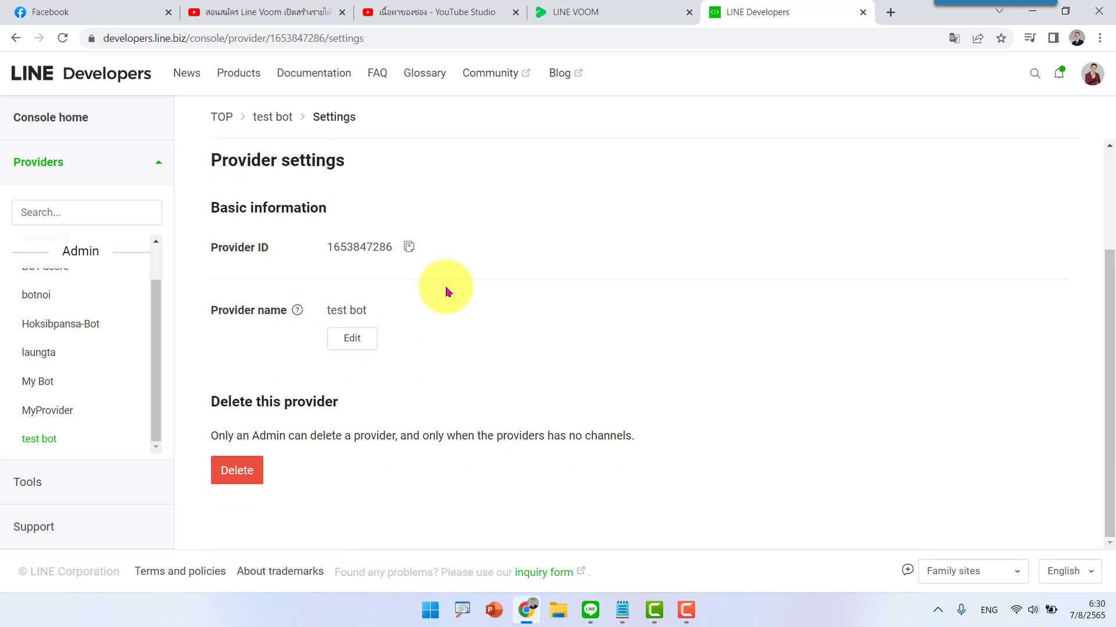
pyautogui.click(243, 480)
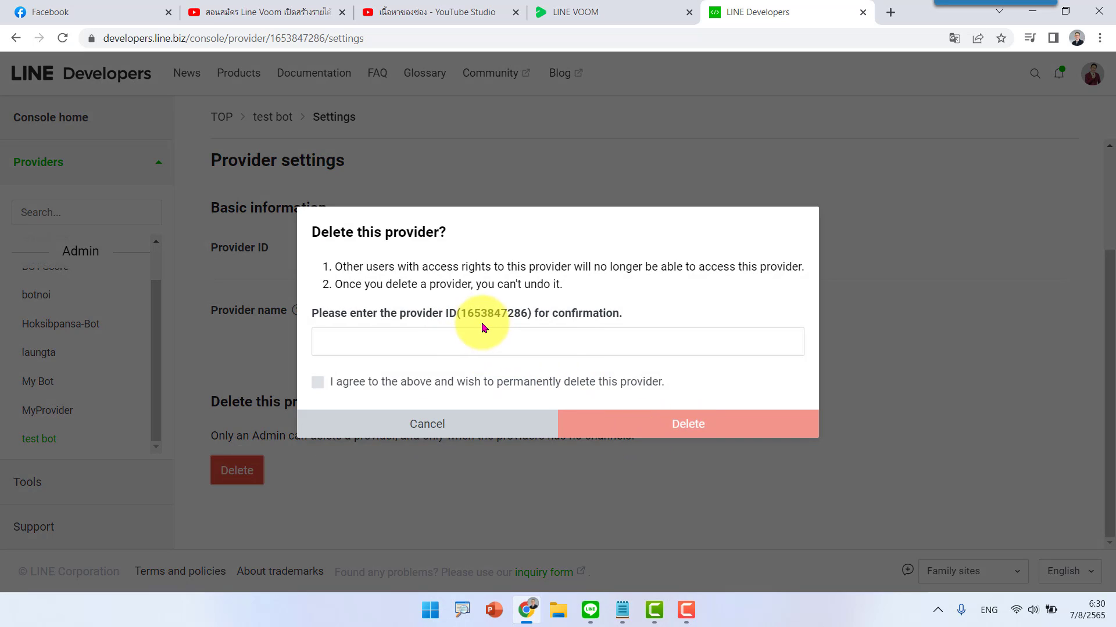
pyautogui.moveTo(481, 319); pyautogui.dragTo(523, 322)
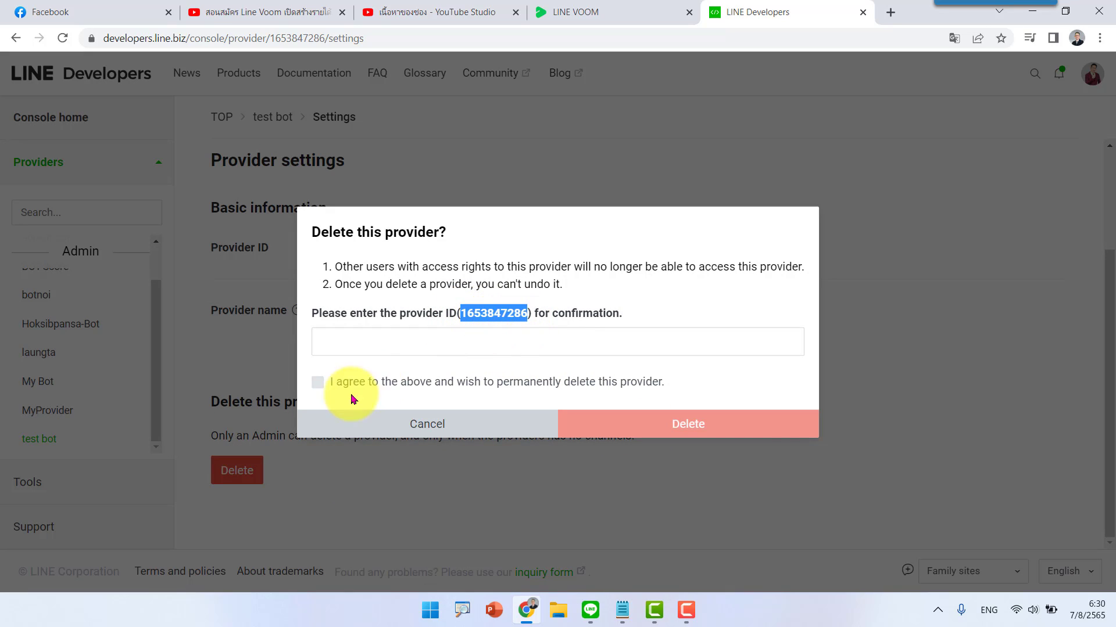
pyautogui.click(317, 381)
pyautogui.click(371, 340)
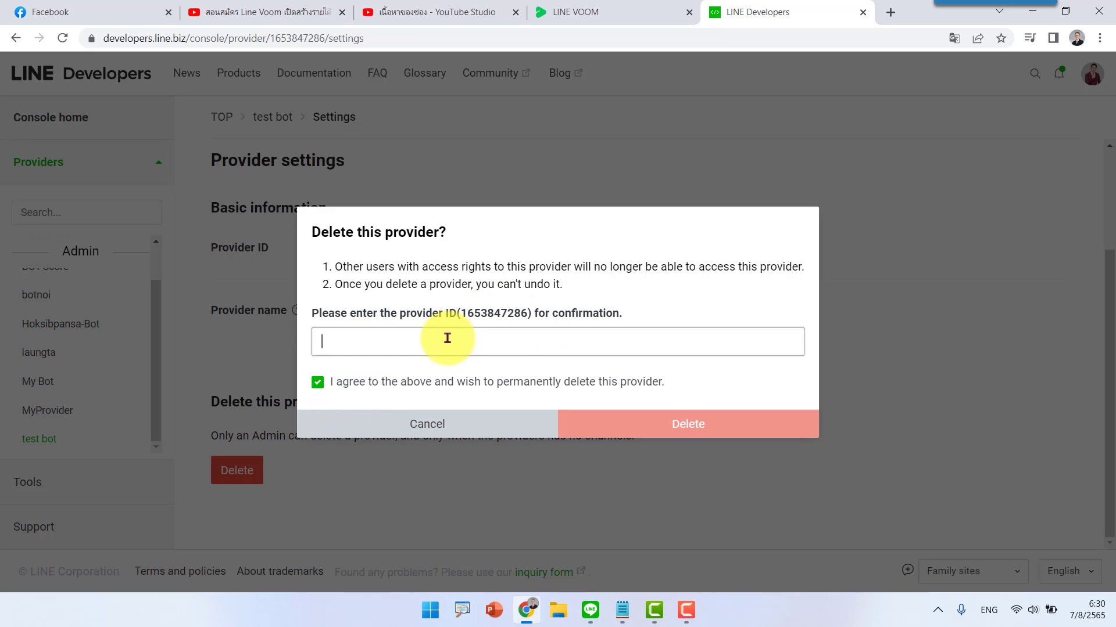
pyautogui.hotkey('ctrl', 'v')
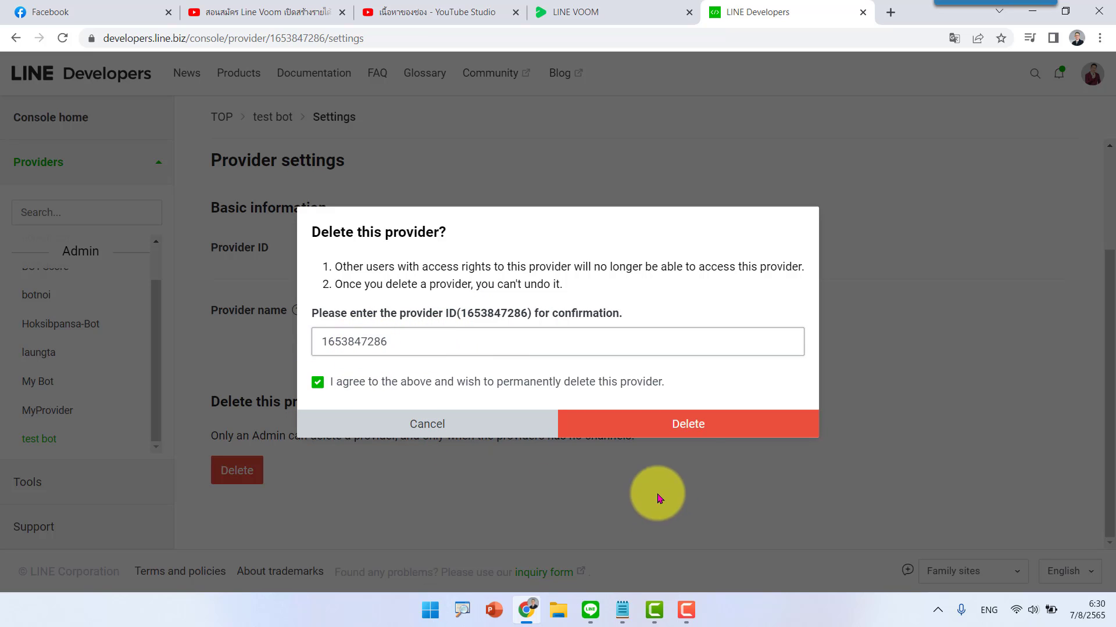
pyautogui.click(686, 426)
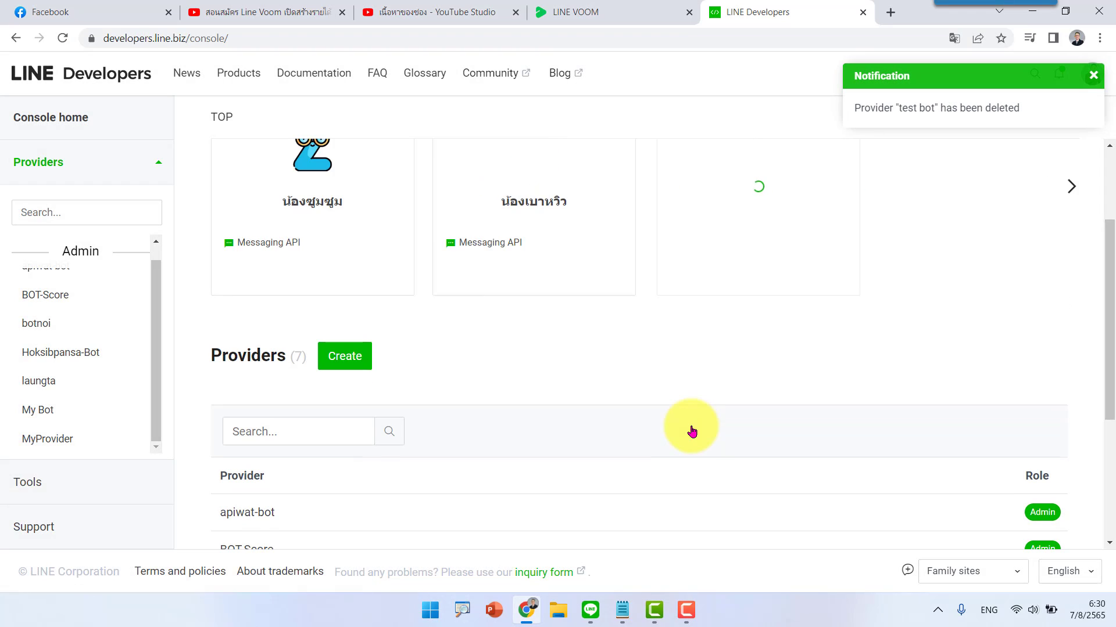